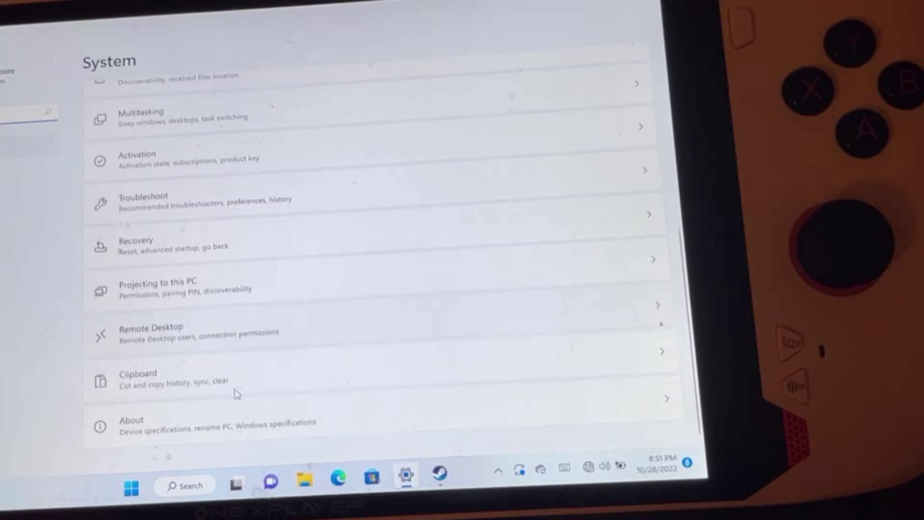
Restart the handheld into advanced startup from Settings' System > Recovery page
{"action": "left_click", "coordinate": [205, 252]}
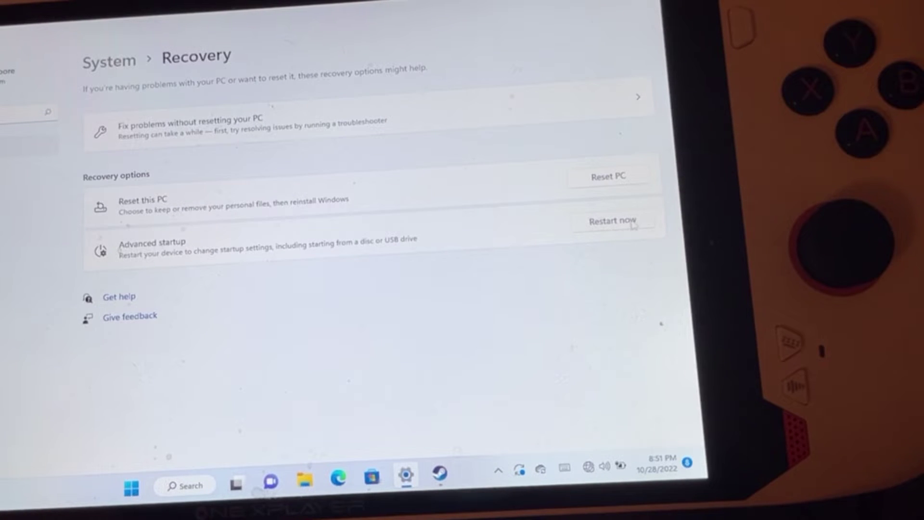
{"action": "left_click", "coordinate": [614, 222]}
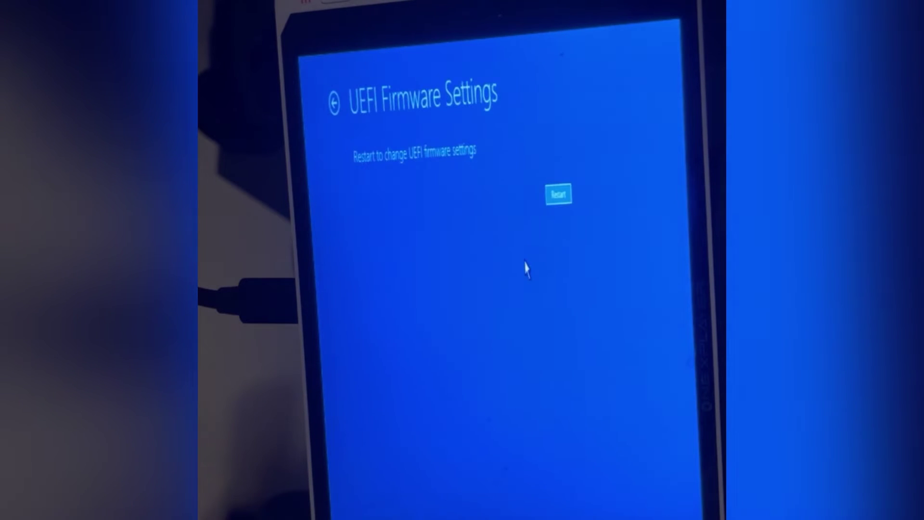
Restart from the UEFI Firmware Settings page into the Aptio firmware setup
{"action": "left_click", "coordinate": [560, 195]}
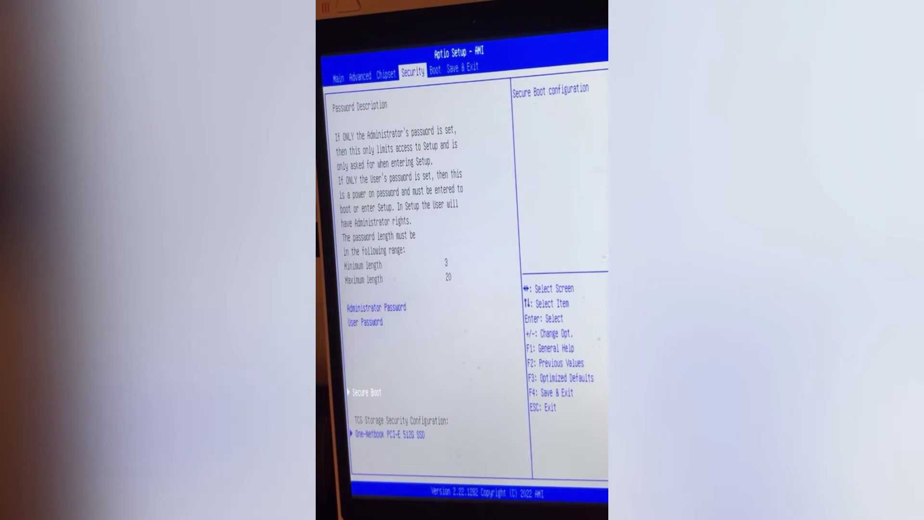
Set Secure Boot to Enabled under the Security tab's Secure Boot menu
{"action": "key", "text": "Return"}
{"action": "key", "text": "Return"}
{"action": "key", "text": "Down"}
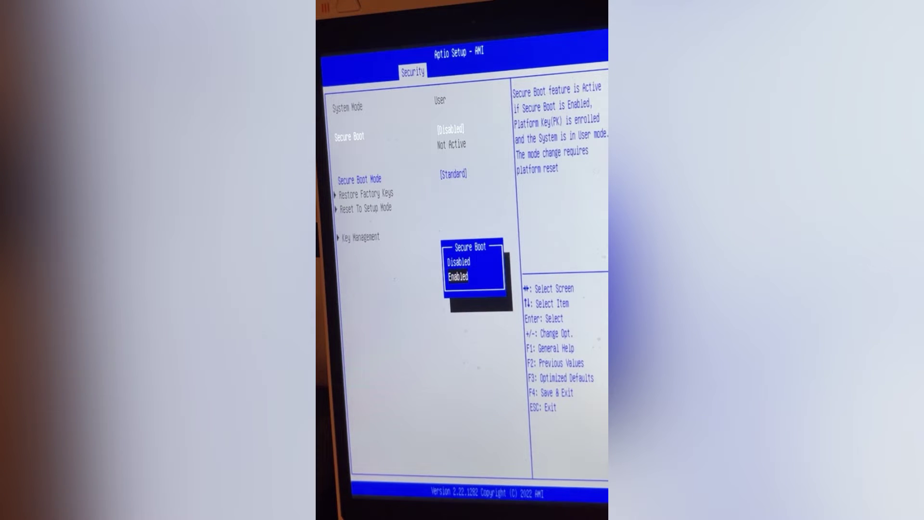
{"action": "key", "text": "Return"}
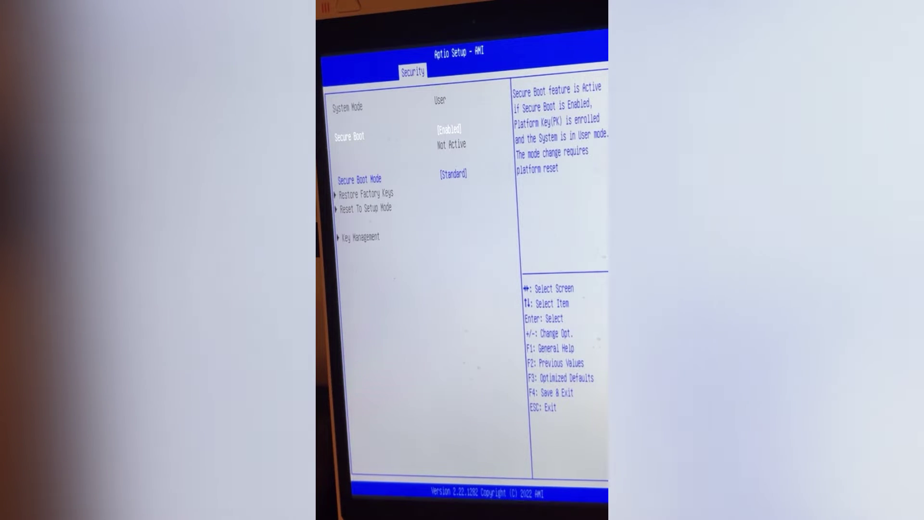
{"action": "key", "text": "Escape"}
Save Changes and Exit from the Save & Exit tab, confirming with Yes
{"action": "key", "text": "Right"}
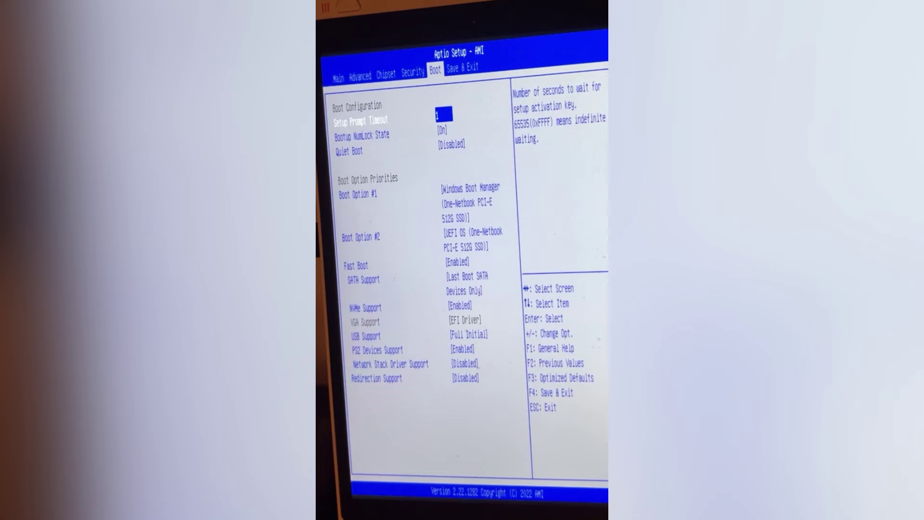
{"action": "key", "text": "Right"}
{"action": "key", "text": "Return"}
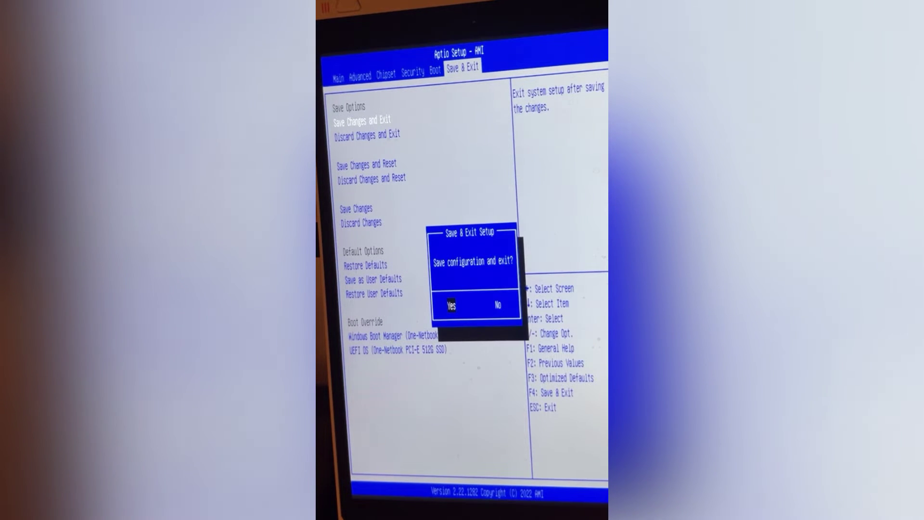
{"action": "key", "text": "Return"}
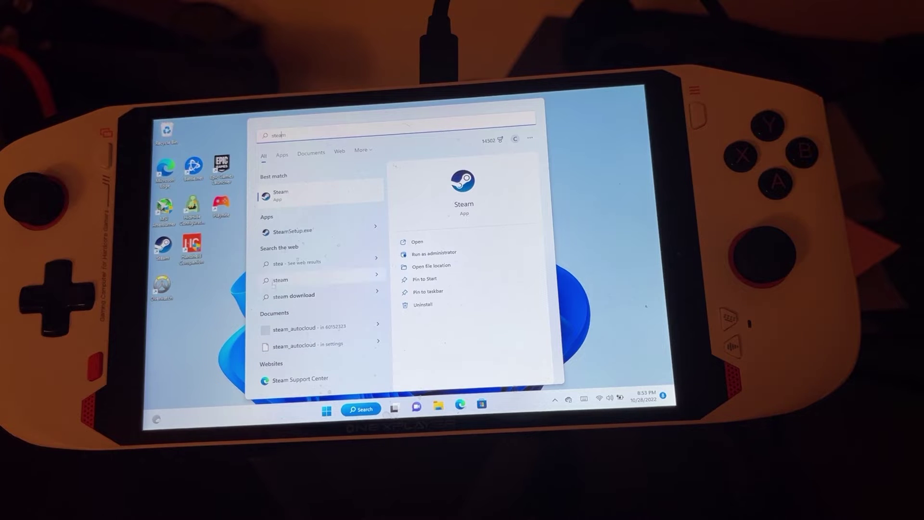
Run Steam as administrator, approve the UAC prompt, and open the EA SPORTS FIFA 23 library page
{"action": "right_click", "coordinate": [286, 195]}
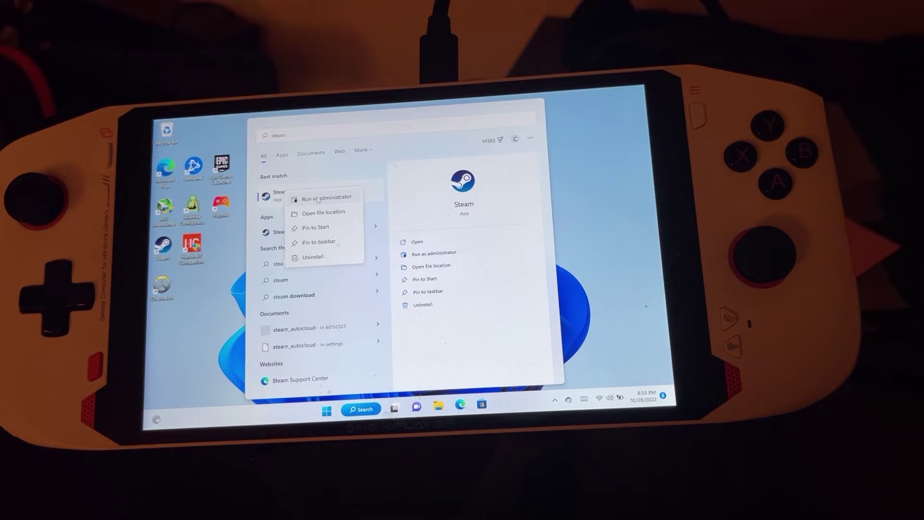
{"action": "left_click", "coordinate": [318, 199]}
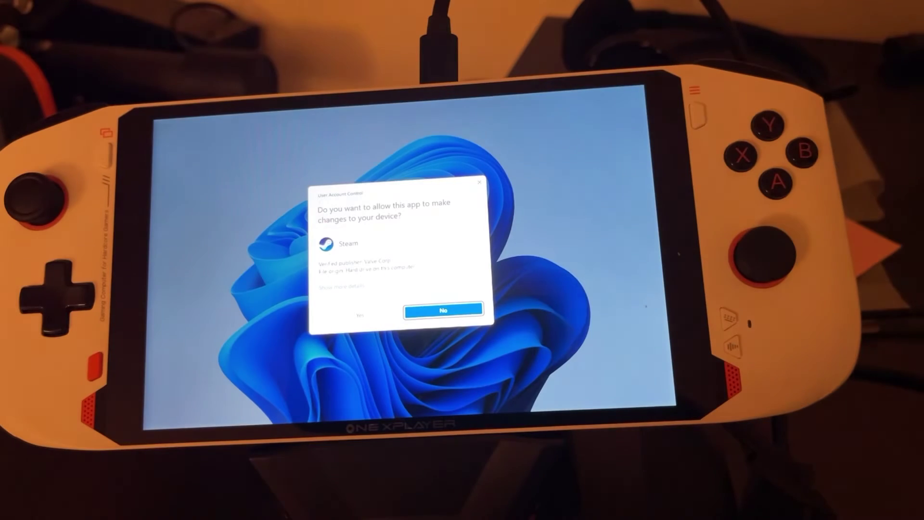
{"action": "left_click", "coordinate": [359, 318]}
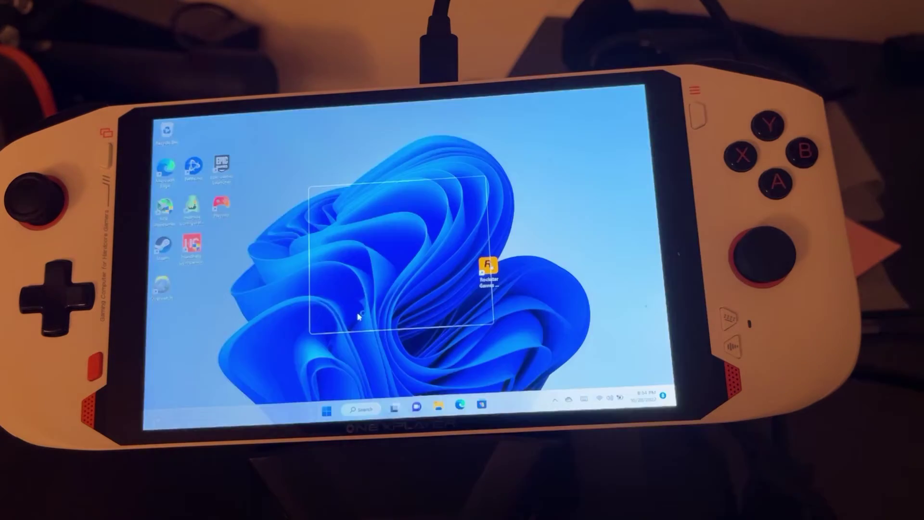
{"action": "scroll", "coordinate": [202, 280], "scroll_direction": "down", "scroll_amount": 3}
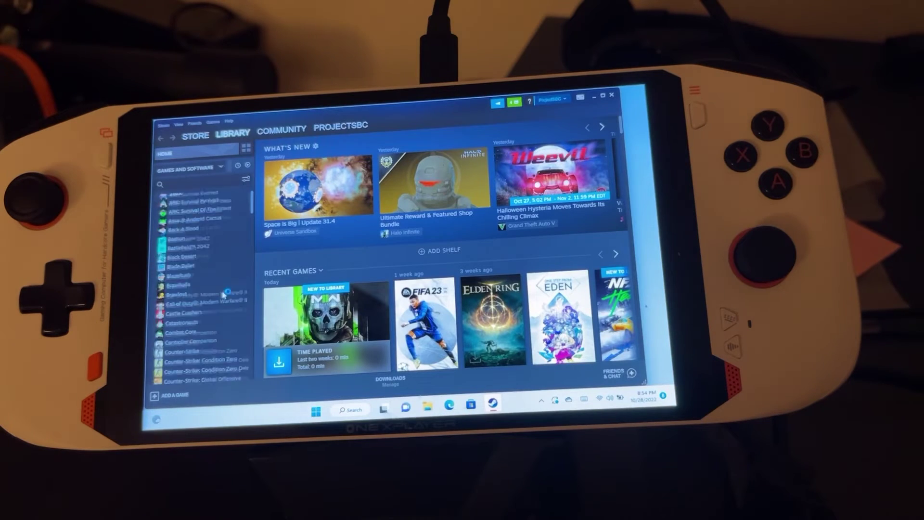
{"action": "scroll", "coordinate": [202, 280], "scroll_direction": "down", "scroll_amount": 3}
{"action": "scroll", "coordinate": [202, 280], "scroll_direction": "down", "scroll_amount": 3}
{"action": "left_click", "coordinate": [202, 269]}
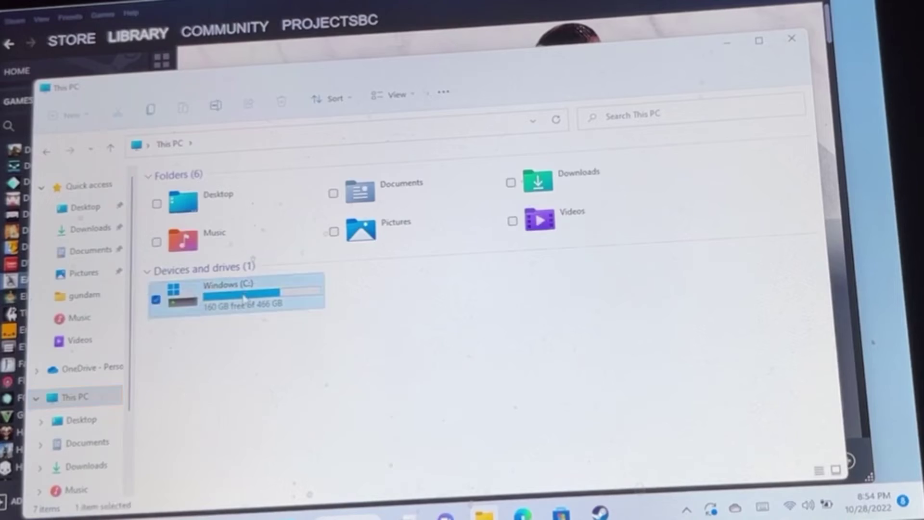
Go to C:\Program Files (x86)\Origin and bring up Origin.exe's full context menu
{"action": "double_click", "coordinate": [244, 299]}
{"action": "scroll", "coordinate": [245, 299], "scroll_direction": "down", "scroll_amount": 1}
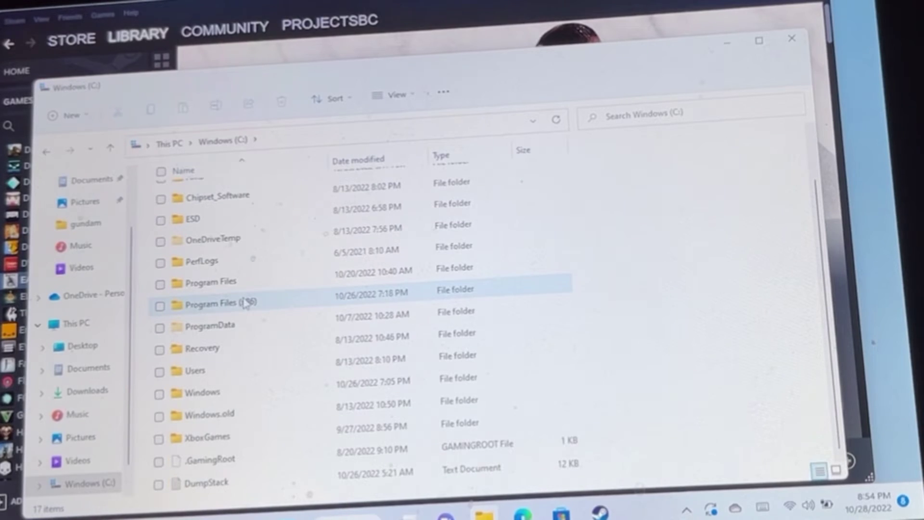
{"action": "double_click", "coordinate": [221, 309]}
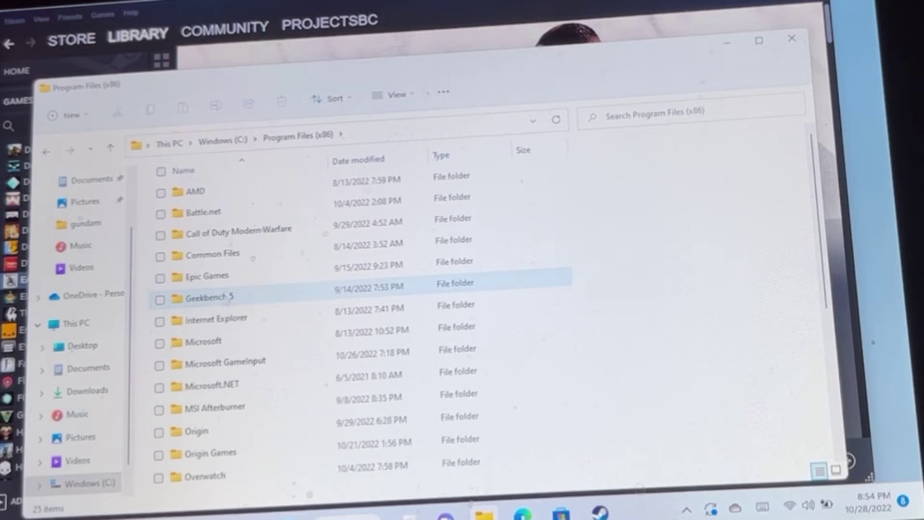
{"action": "left_click", "coordinate": [226, 430]}
{"action": "double_click", "coordinate": [225, 431]}
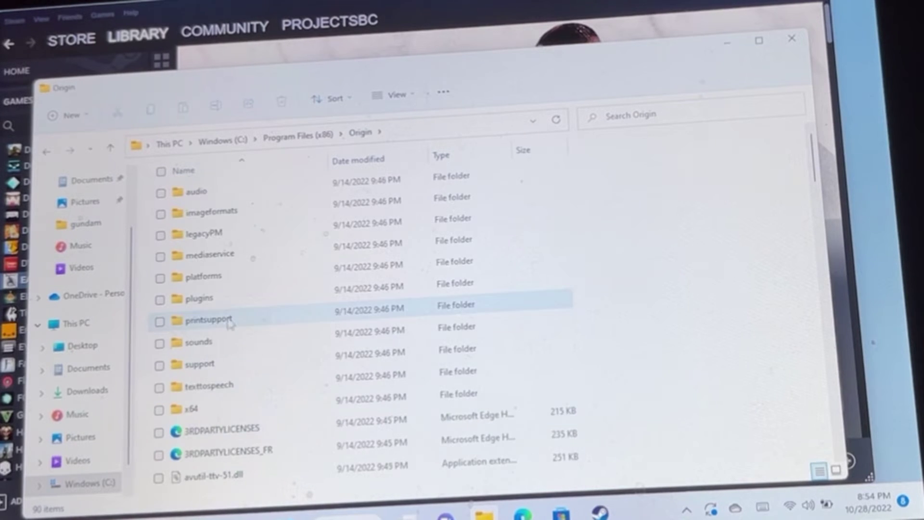
{"action": "scroll", "coordinate": [227, 326], "scroll_direction": "down", "scroll_amount": 3}
{"action": "scroll", "coordinate": [231, 340], "scroll_direction": "down", "scroll_amount": 3}
{"action": "scroll", "coordinate": [233, 336], "scroll_direction": "down", "scroll_amount": 3}
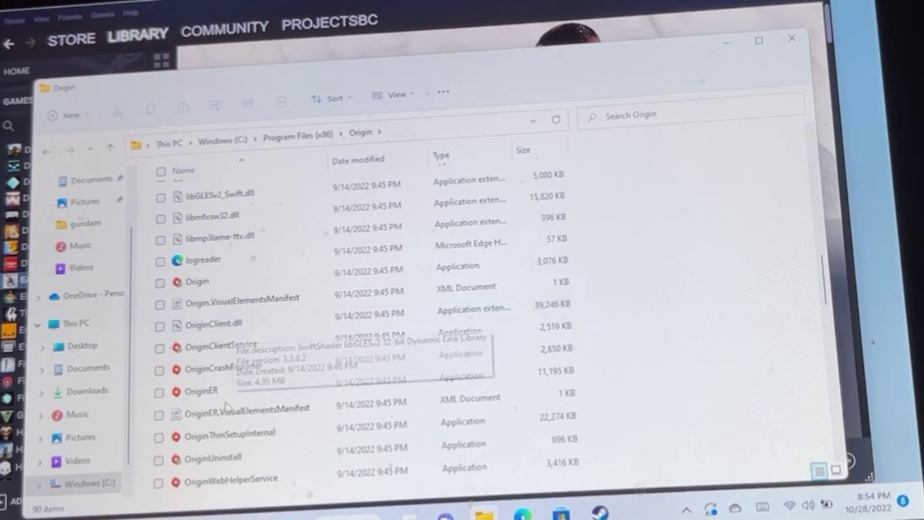
{"action": "left_click", "coordinate": [215, 282]}
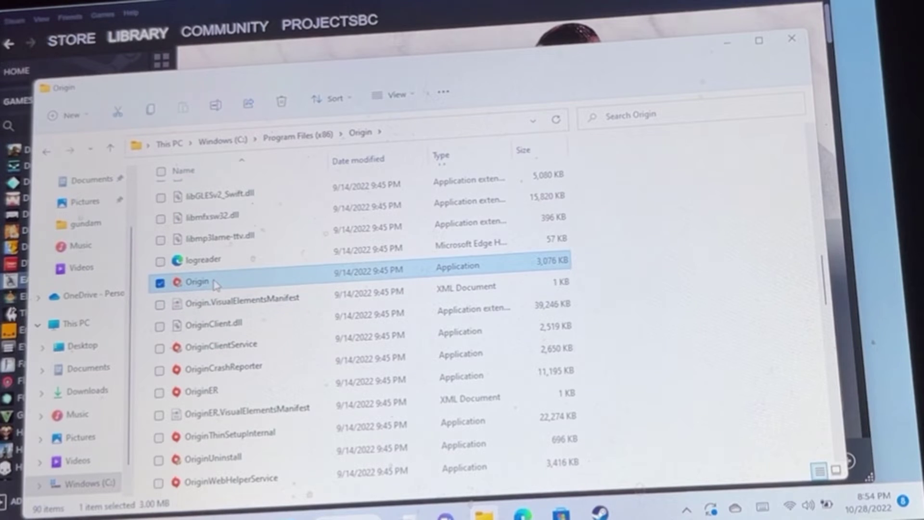
{"action": "right_click", "coordinate": [215, 282]}
{"action": "left_click", "coordinate": [287, 265]}
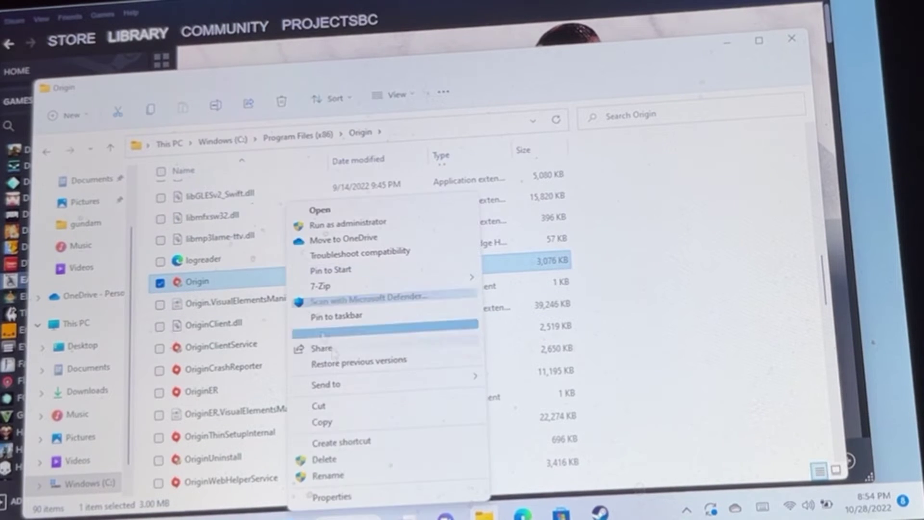
Keep 'Run this program as an administrator' enabled in Origin.exe's Compatibility properties and apply with OK
{"action": "left_click", "coordinate": [324, 494]}
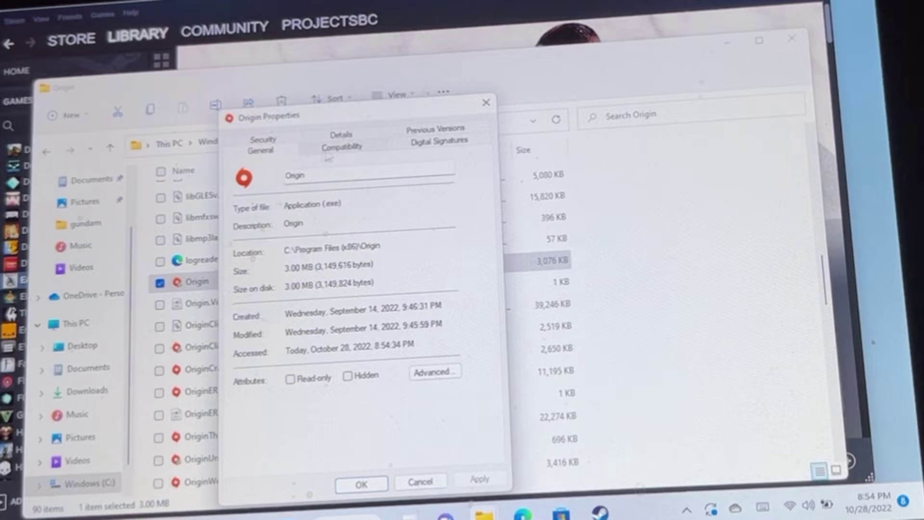
{"action": "left_click", "coordinate": [344, 155]}
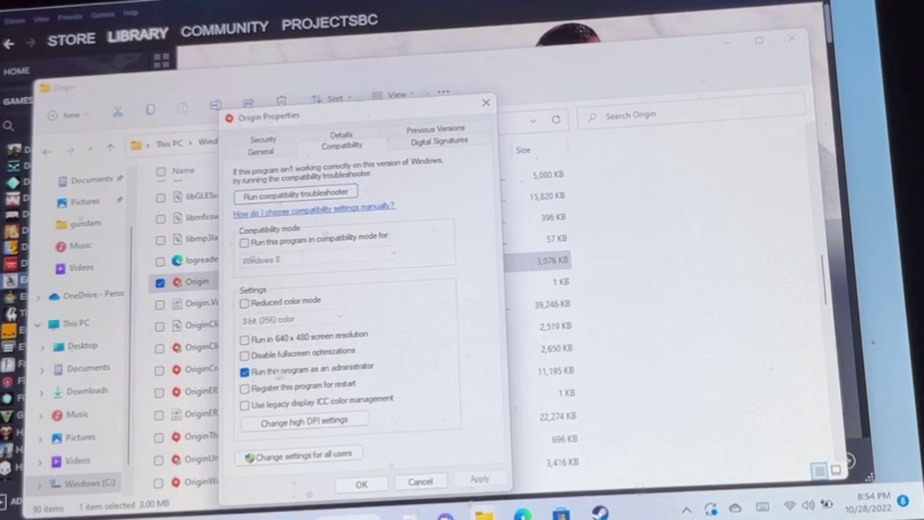
{"action": "left_click", "coordinate": [361, 484]}
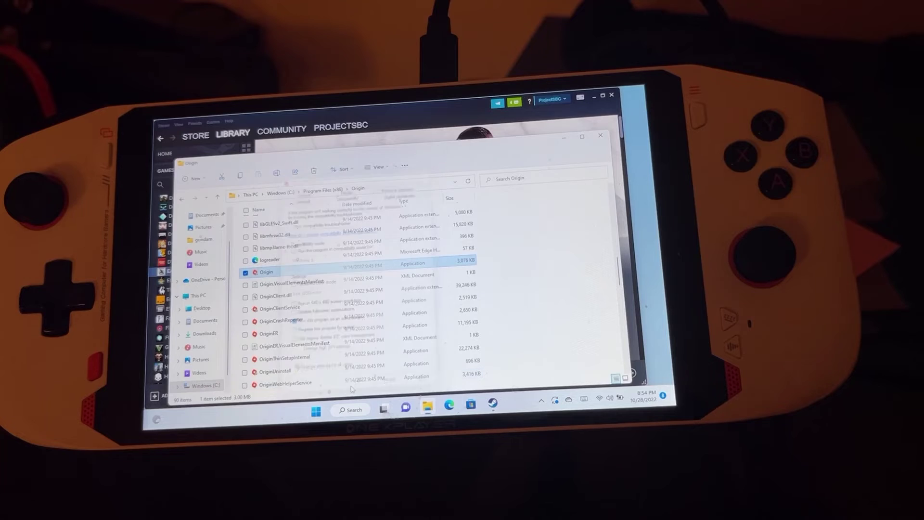
Close File Explorer and launch FIFA 23 from Steam, acknowledging the launch notice
{"action": "left_click", "coordinate": [601, 135]}
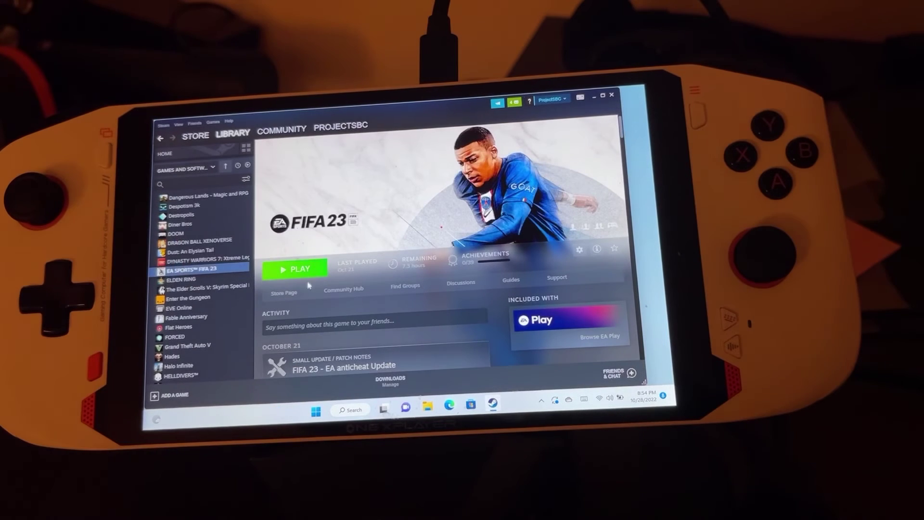
{"action": "left_click", "coordinate": [311, 272]}
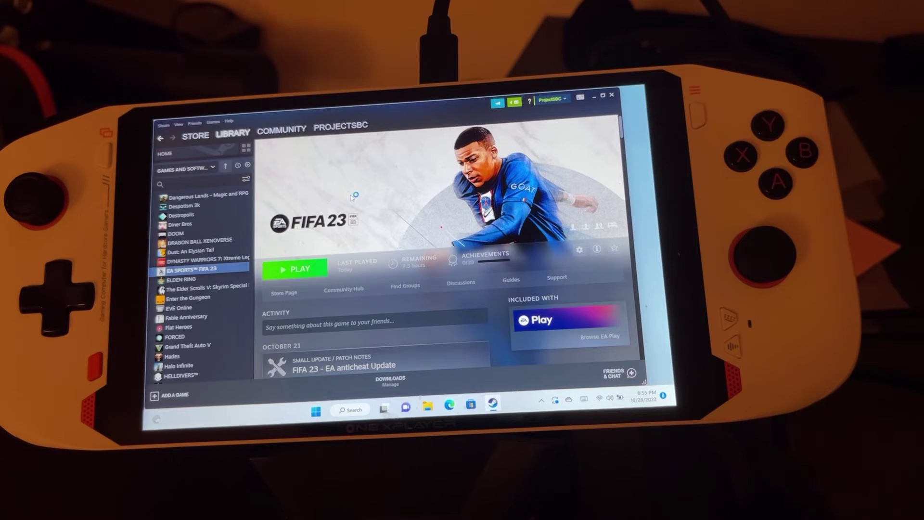
{"action": "left_click", "coordinate": [438, 286]}
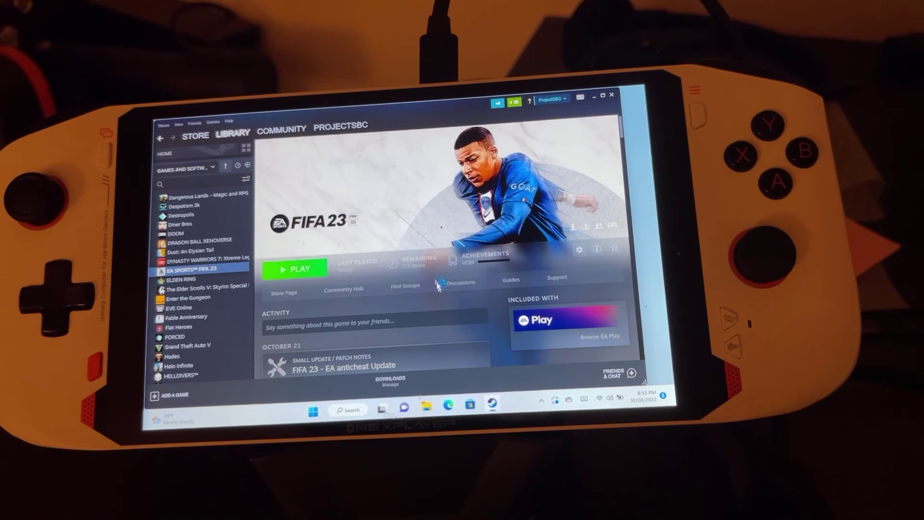